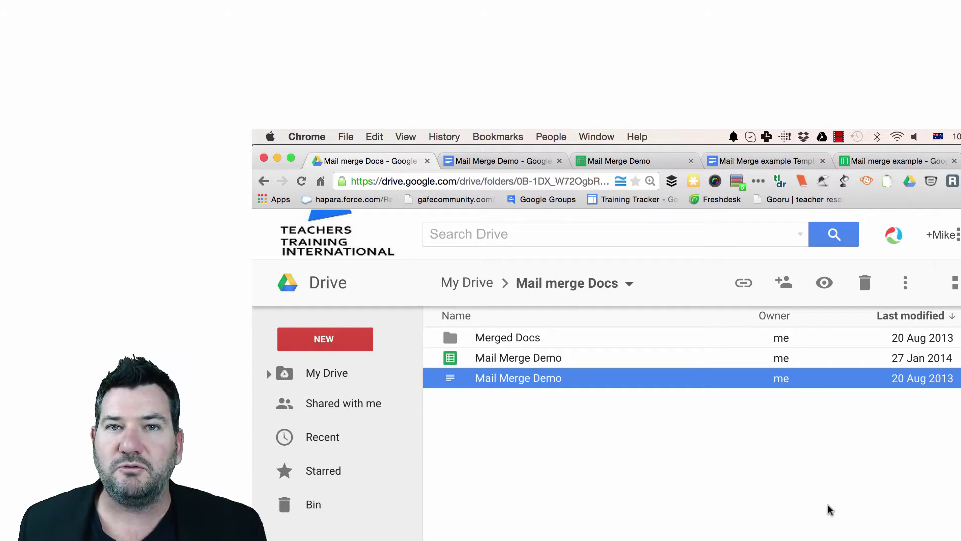
Switch to the Mail Merge Demo template document showing its <<firstname>> and <<elective>> fields
click(518, 159)
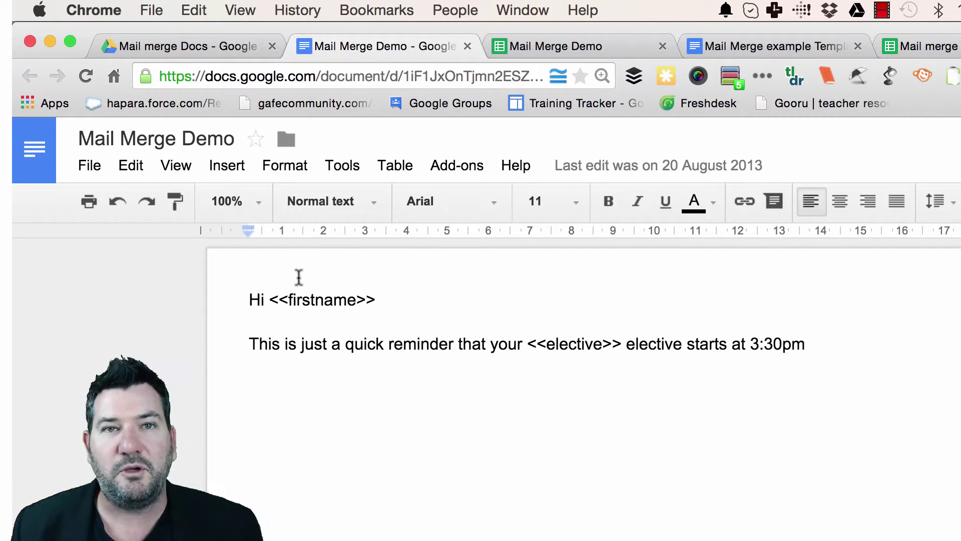
Compare the Demo document's firstname and elective tags with the spreadsheet's First name and Elective choice columns
click(539, 48)
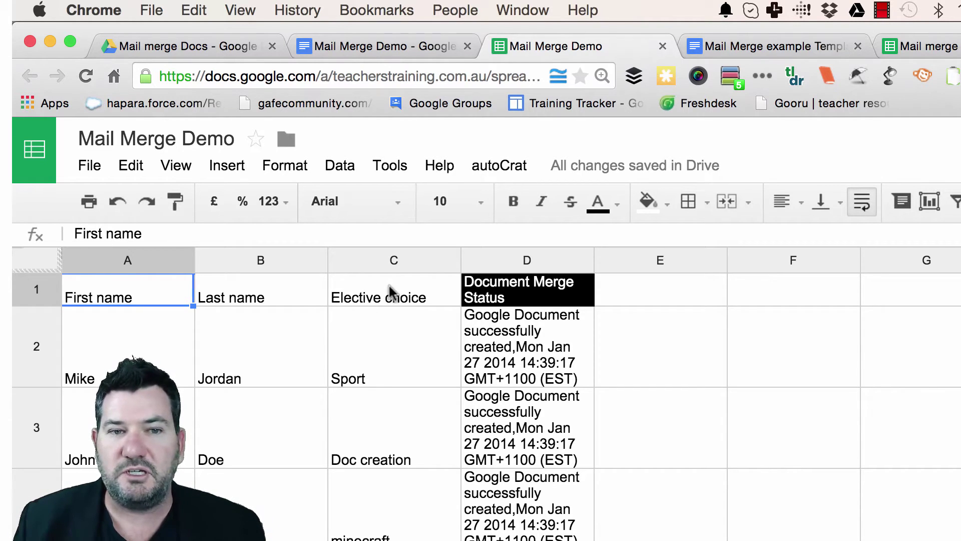
click(404, 44)
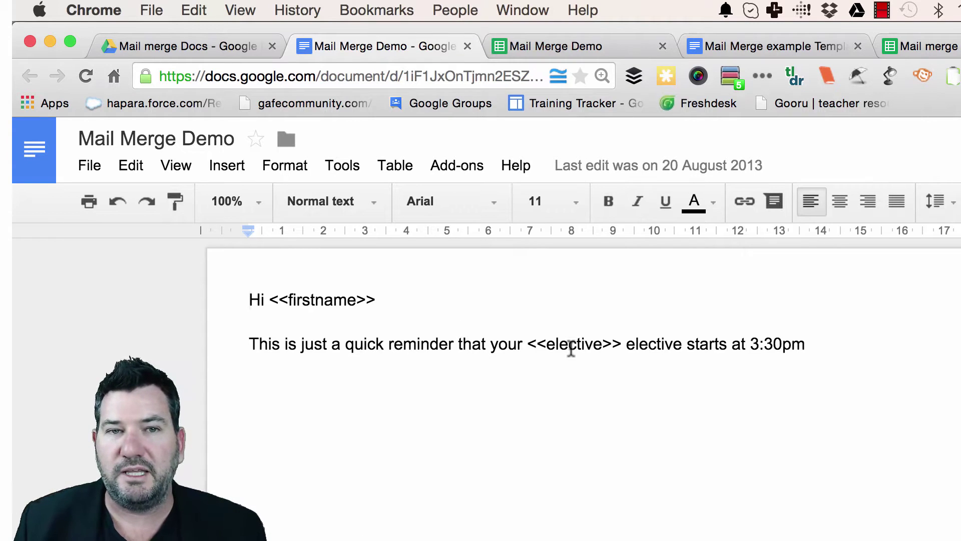
click(569, 47)
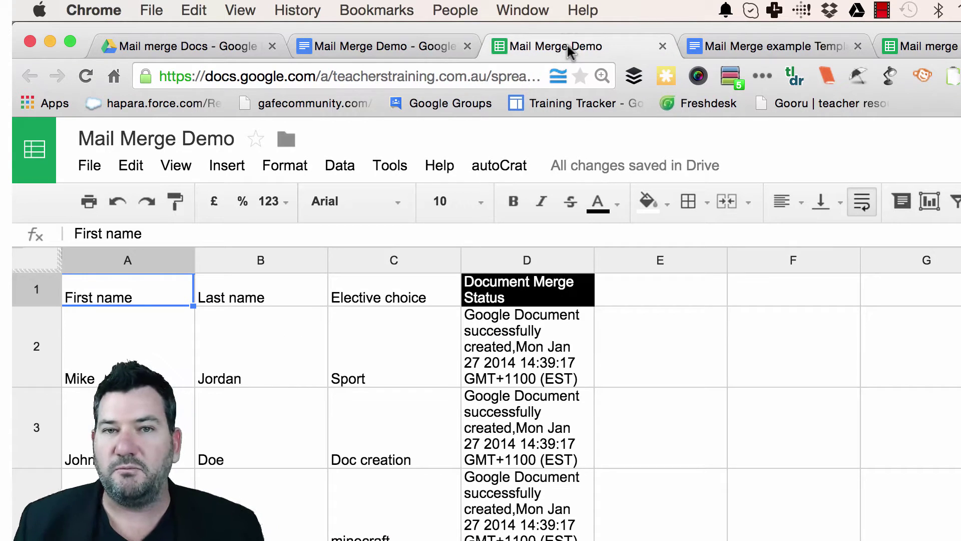
View the Mail Merge example Template, then go to the Mail merge example spreadsheet of student names
click(761, 49)
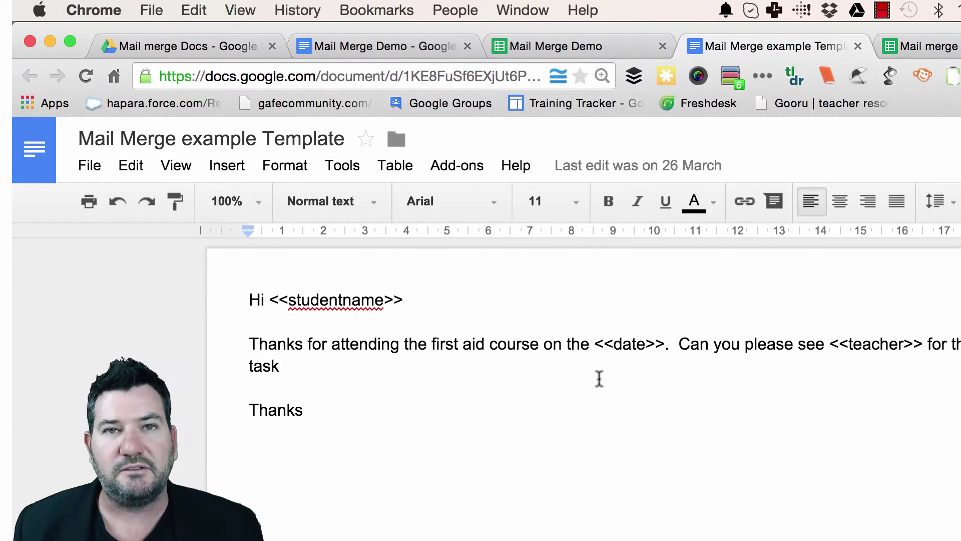
click(921, 46)
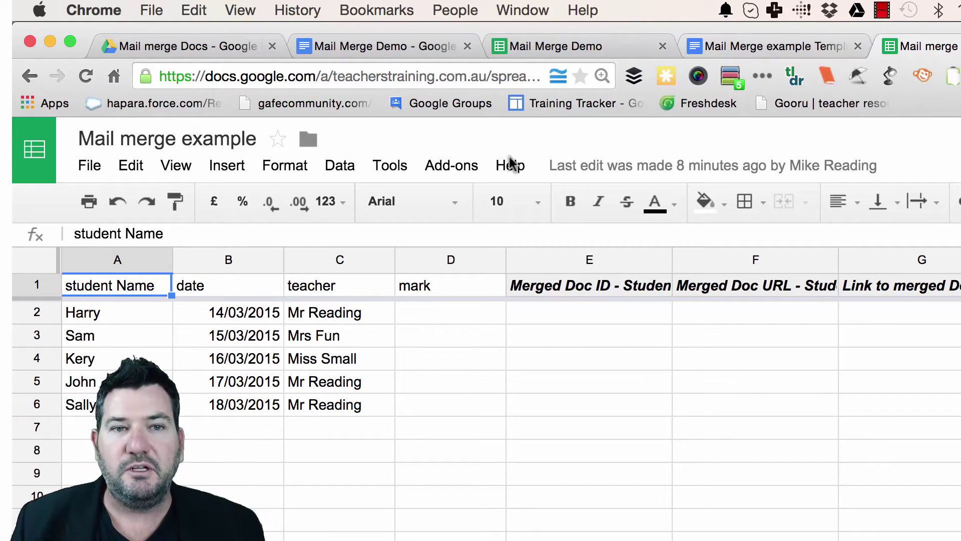
Browse the add-on store listing Workflows, Flubaroo, g(Math) and Sudoku Sheets
click(472, 173)
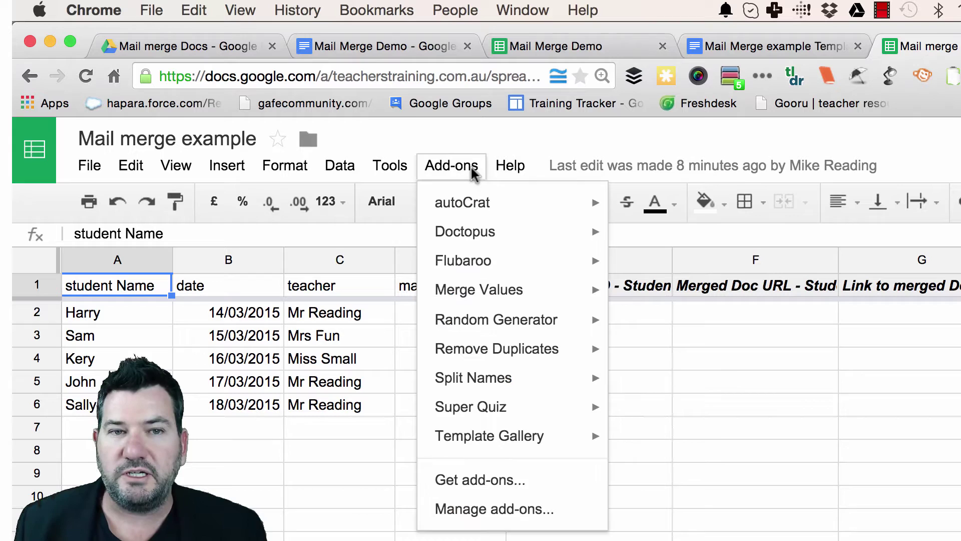
mouse_move(491, 249)
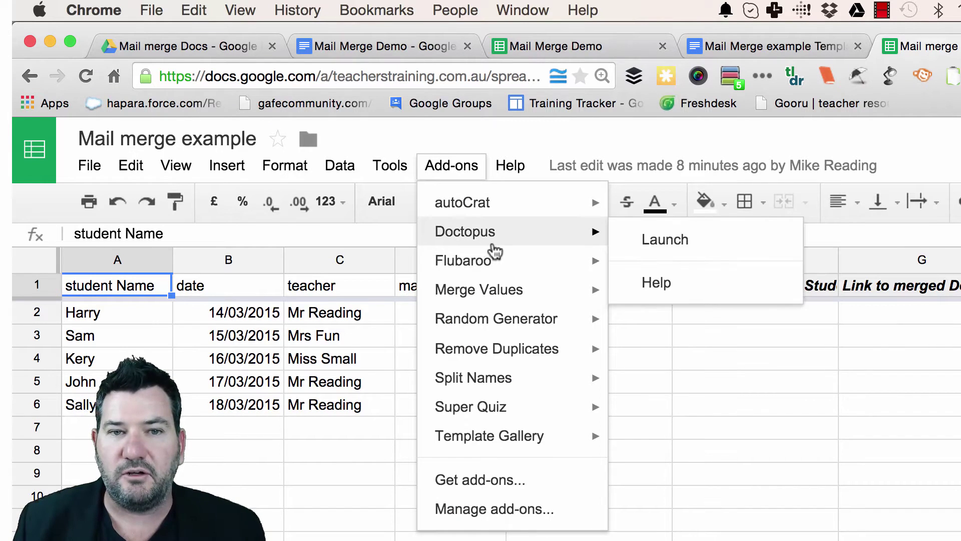
mouse_move(514, 213)
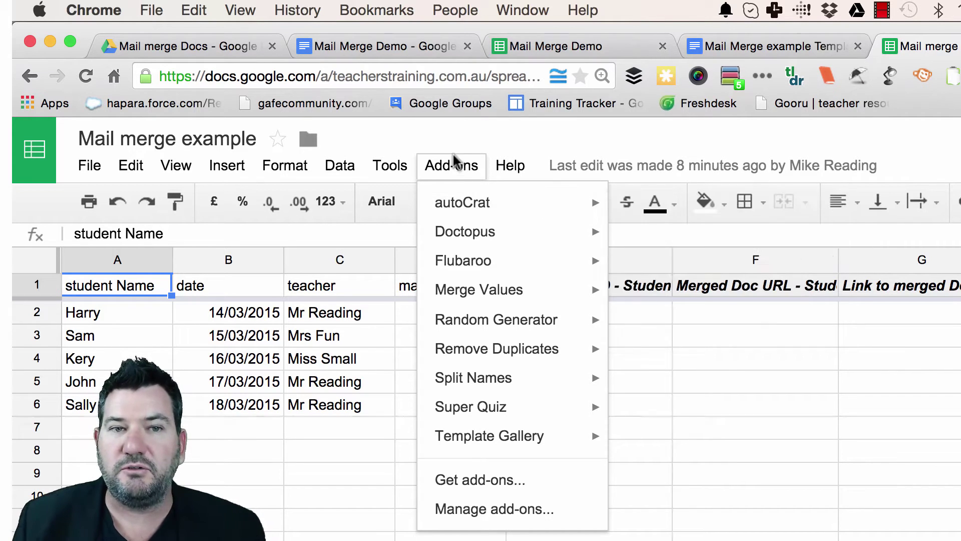
click(497, 480)
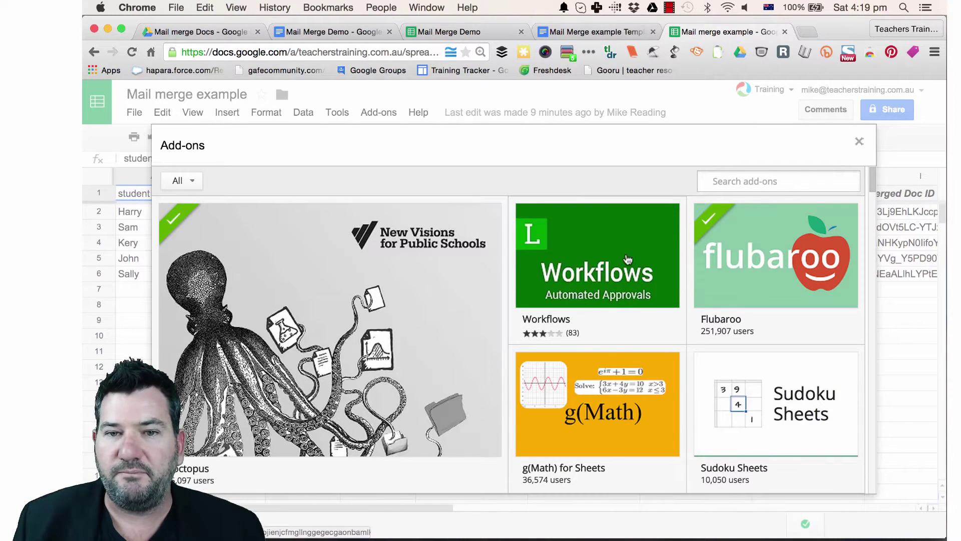
mouse_move(621, 260)
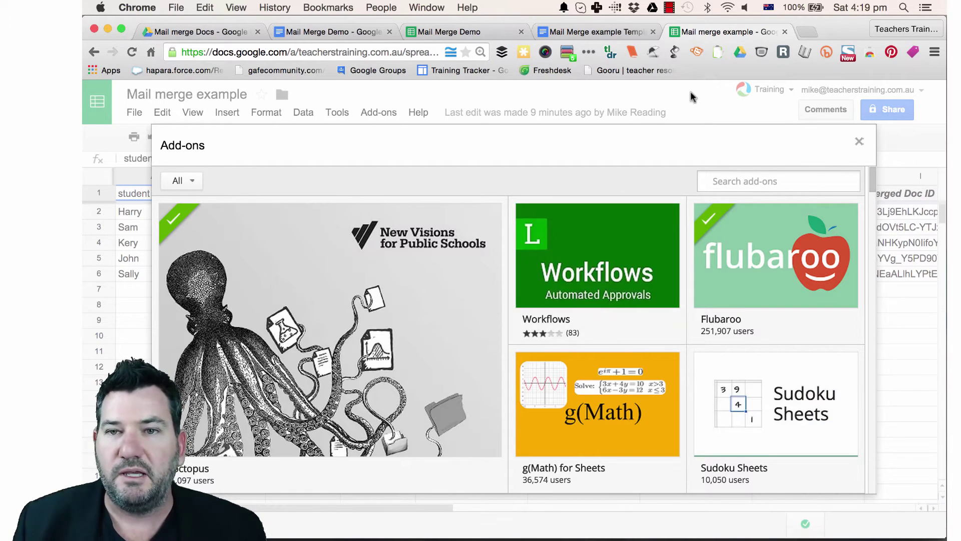
Close the add-on store, launch autoCrat from Add-ons and start a new merge job
click(859, 141)
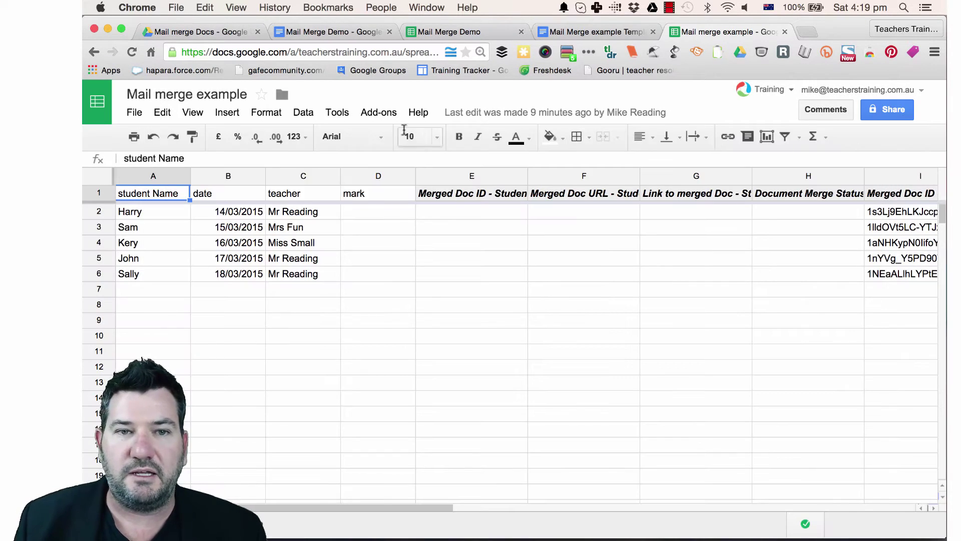
click(379, 112)
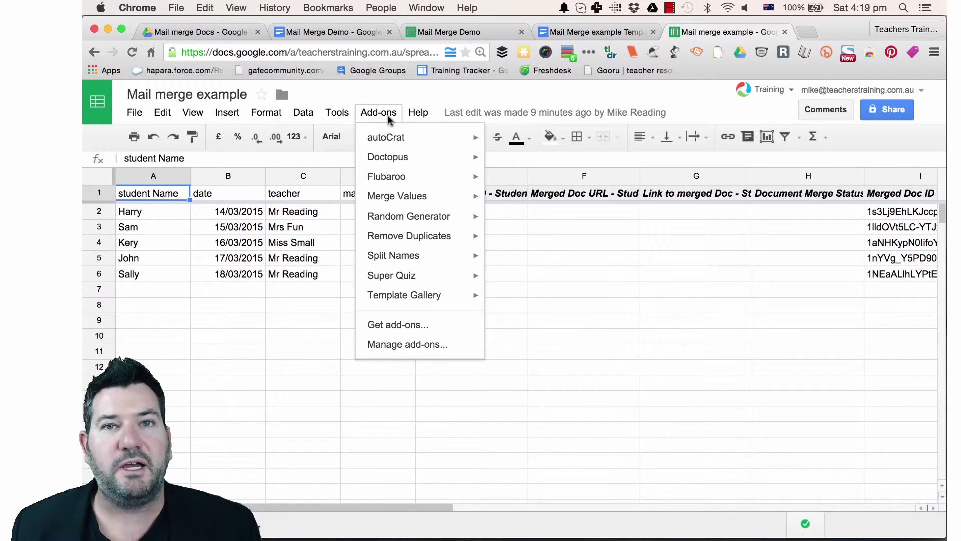
mouse_move(416, 145)
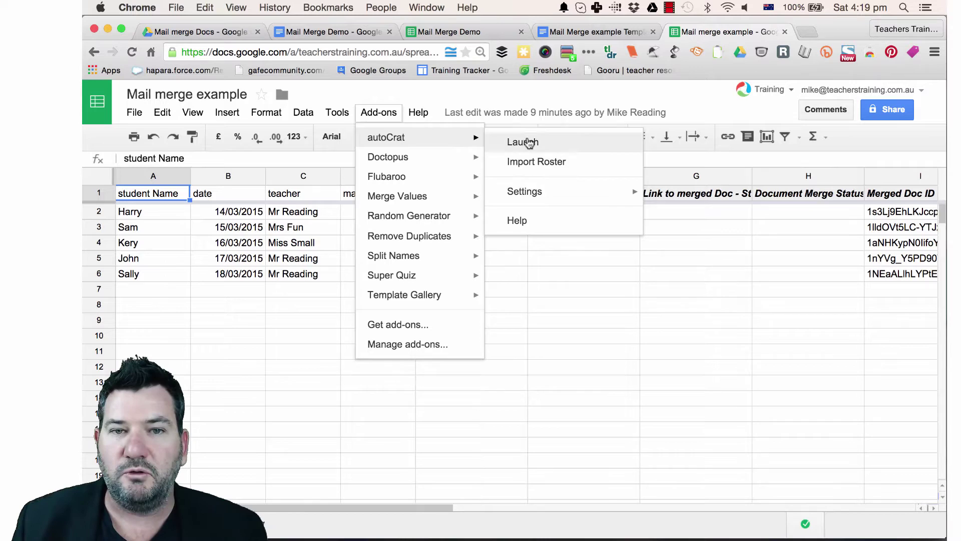
click(530, 143)
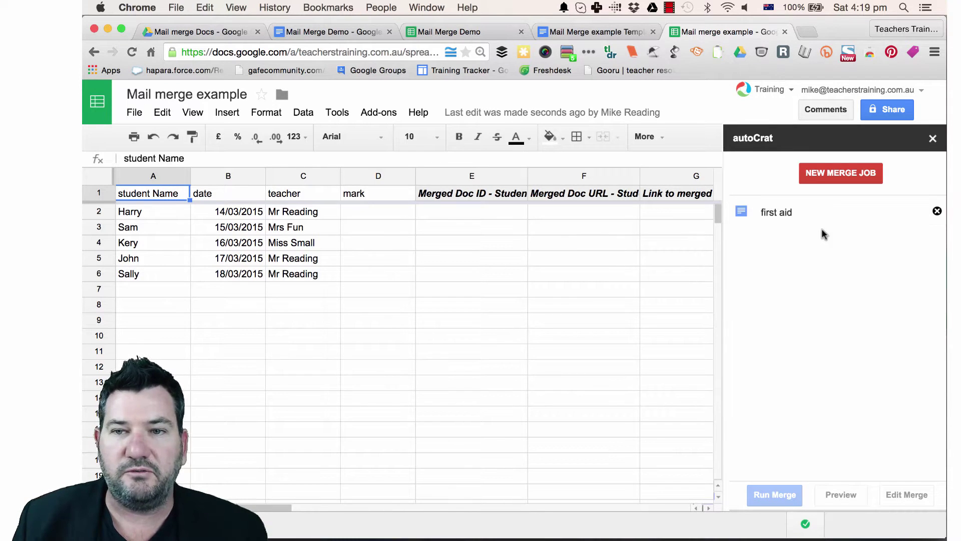
click(843, 174)
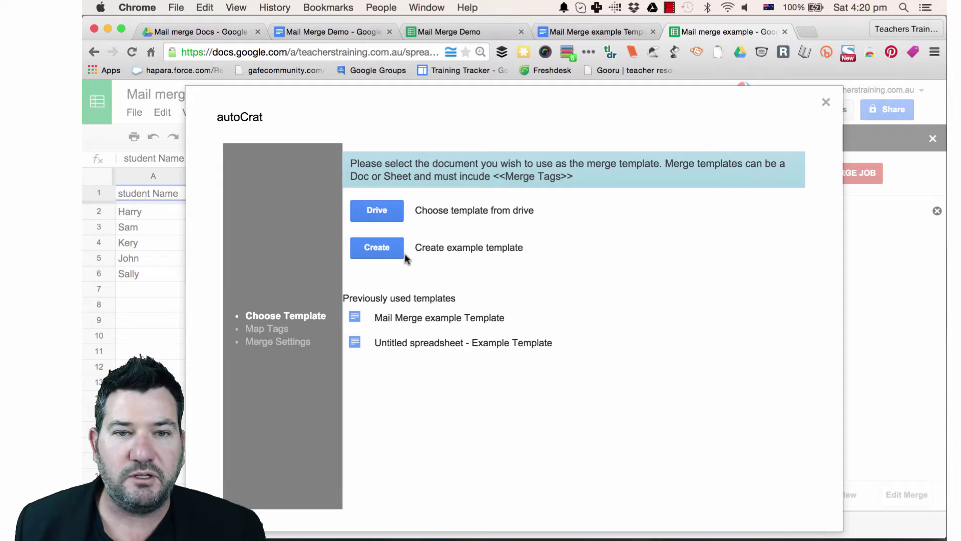
Search Drive for 'mail merge example' and select the Mail Merge example Template as the merge template
click(383, 215)
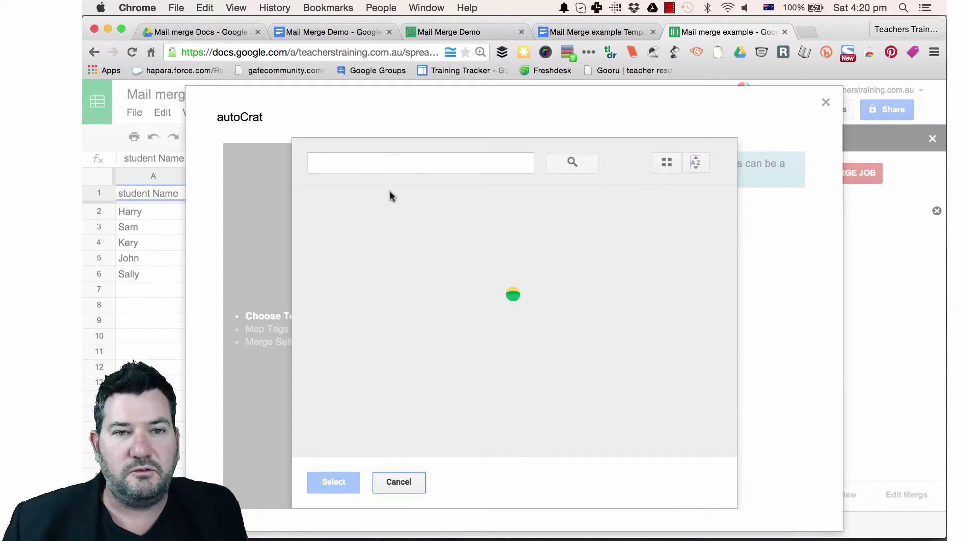
click(407, 163)
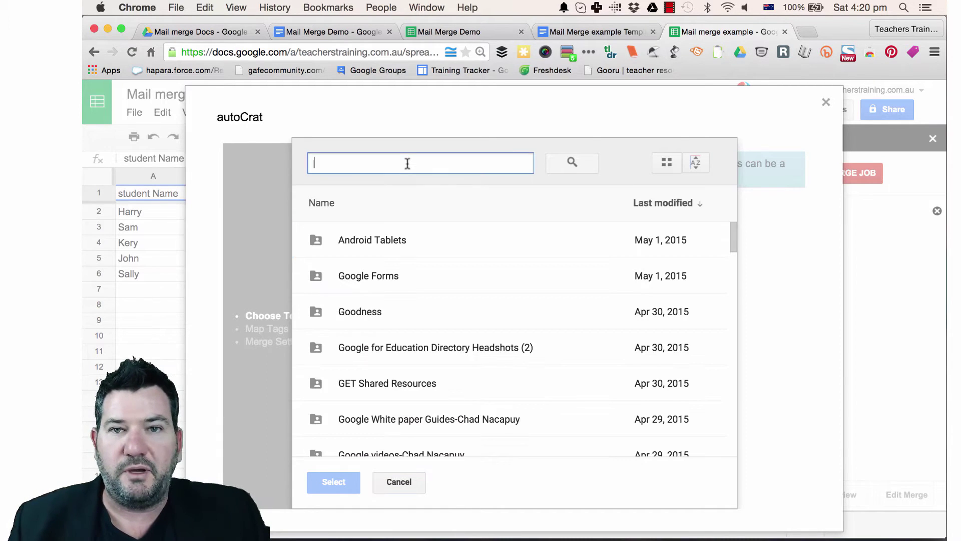
text(m)
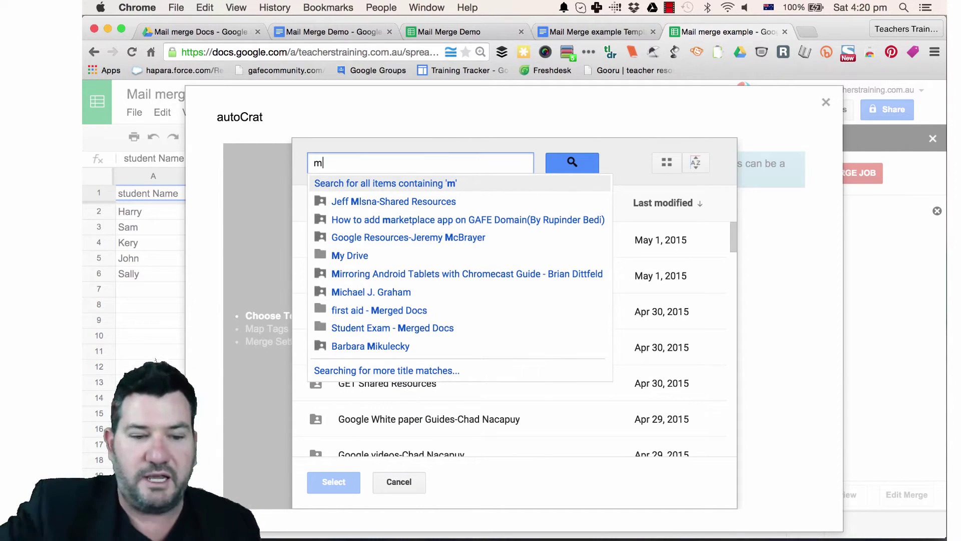
text(ail)
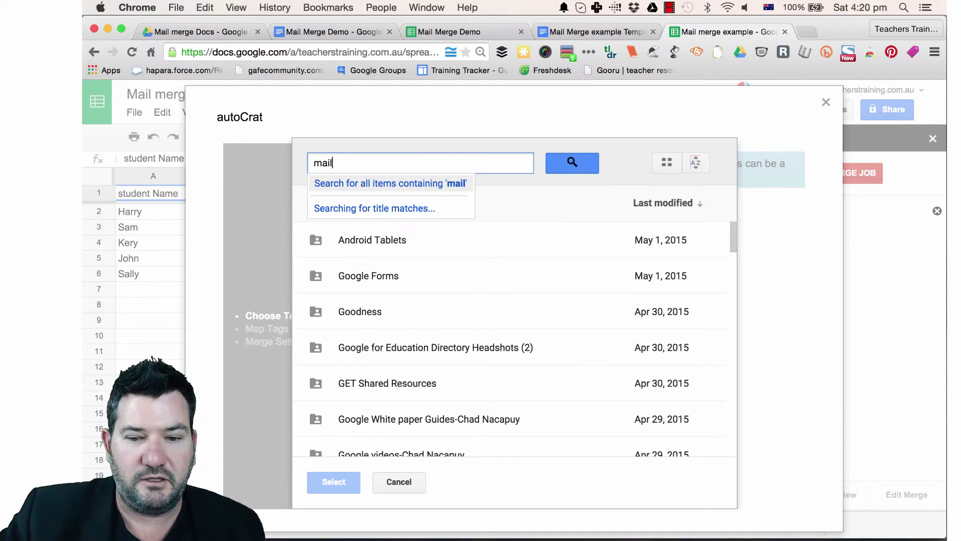
text( merge  example)
key(Return)
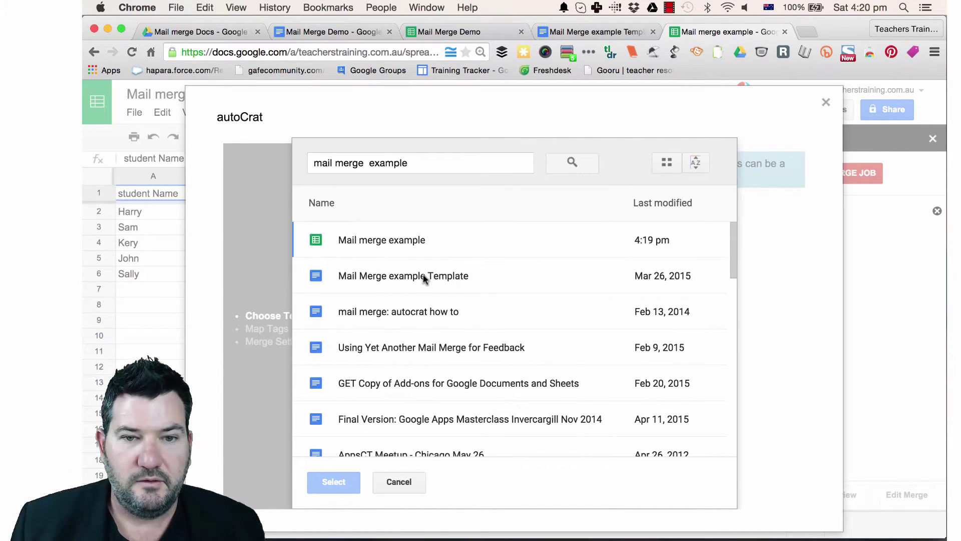
click(423, 277)
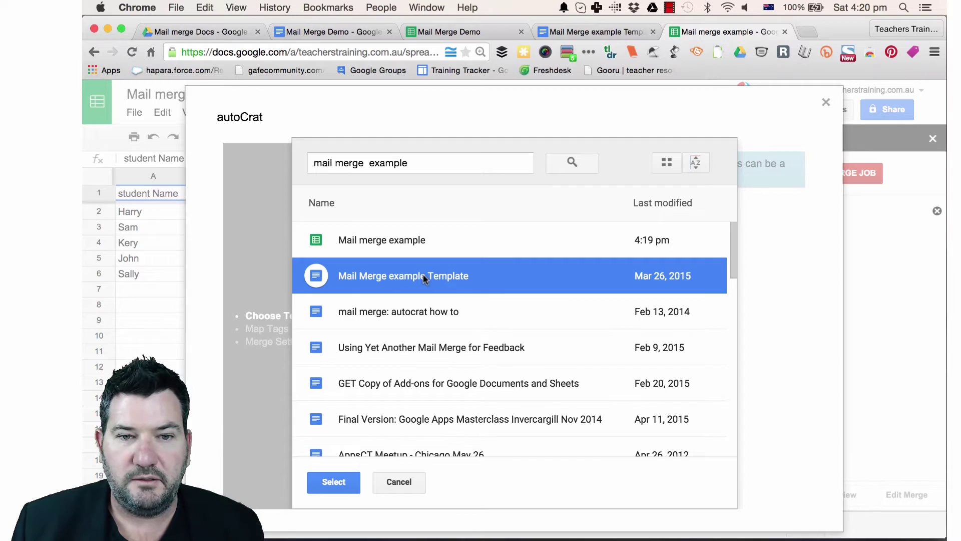
double_click(423, 276)
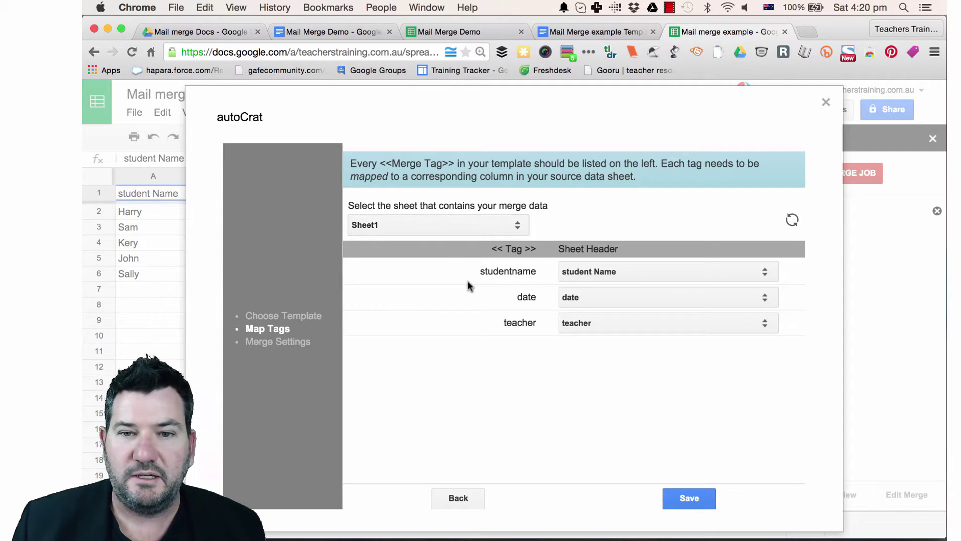
Map the studentname, date and teacher tags to the student Name, date and teacher columns, then save
click(792, 219)
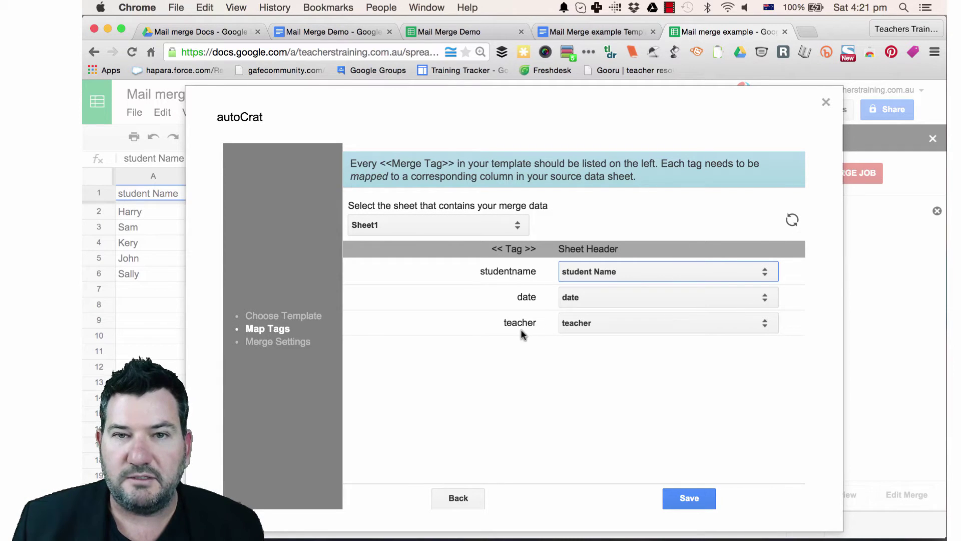
click(588, 31)
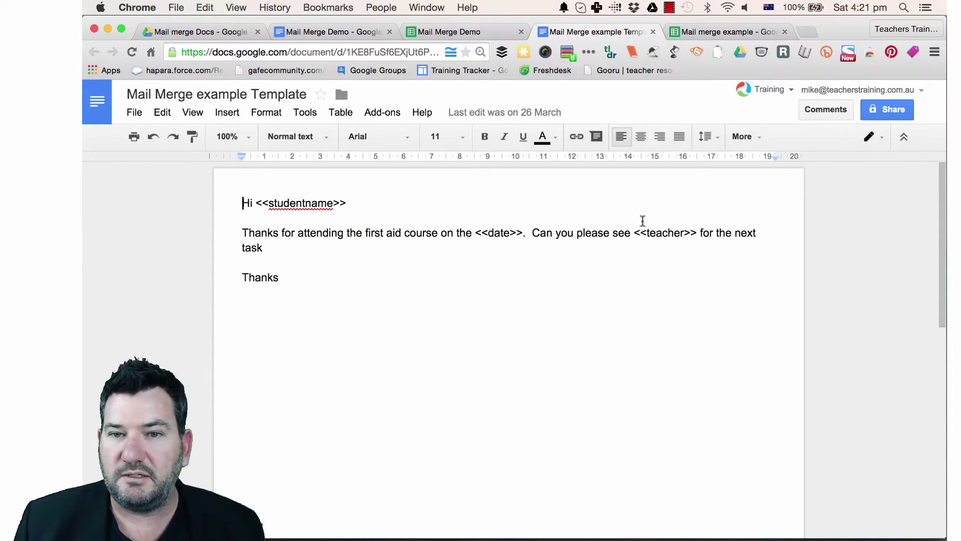
click(701, 32)
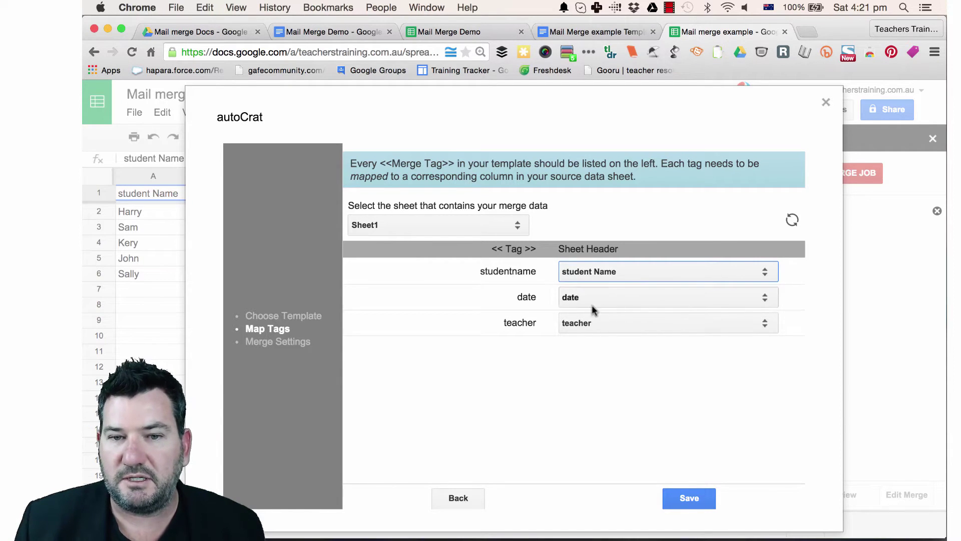
click(616, 328)
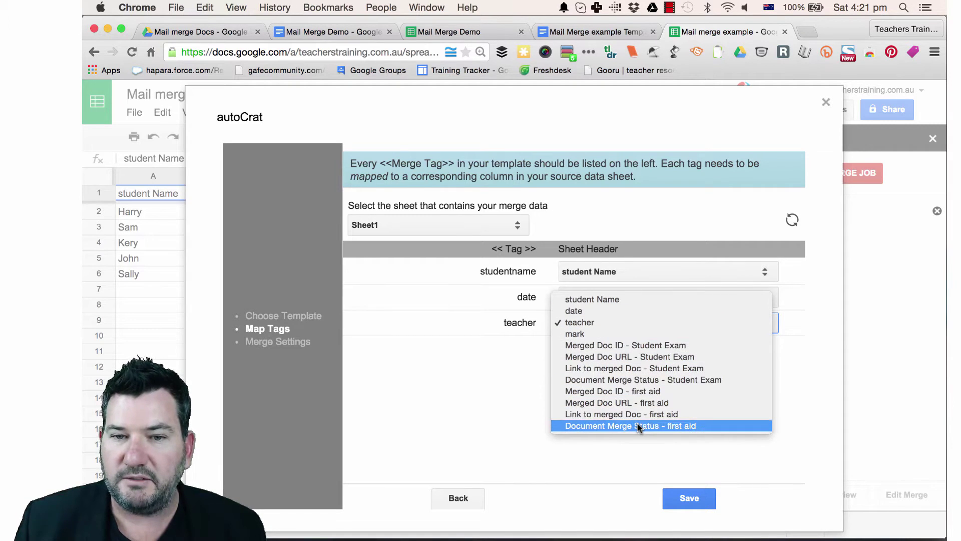
click(590, 323)
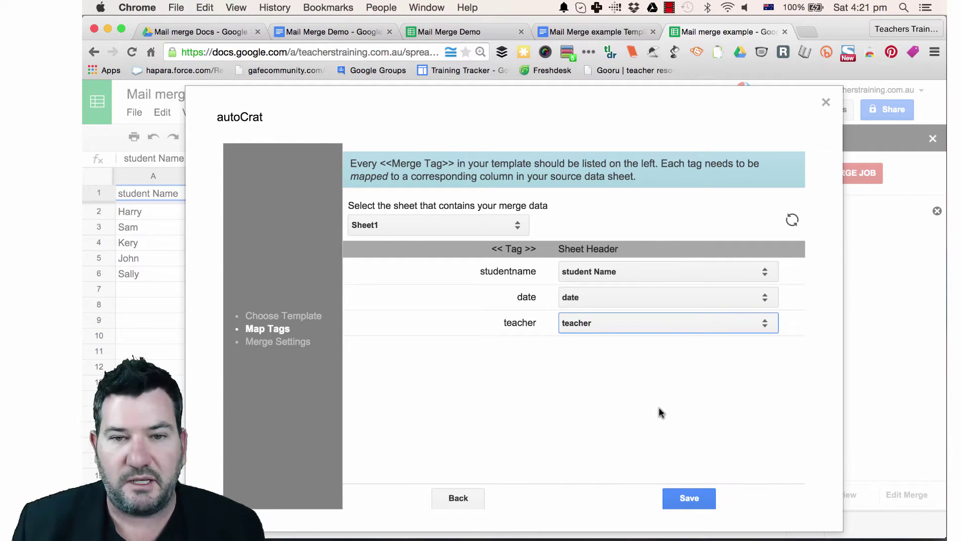
click(692, 500)
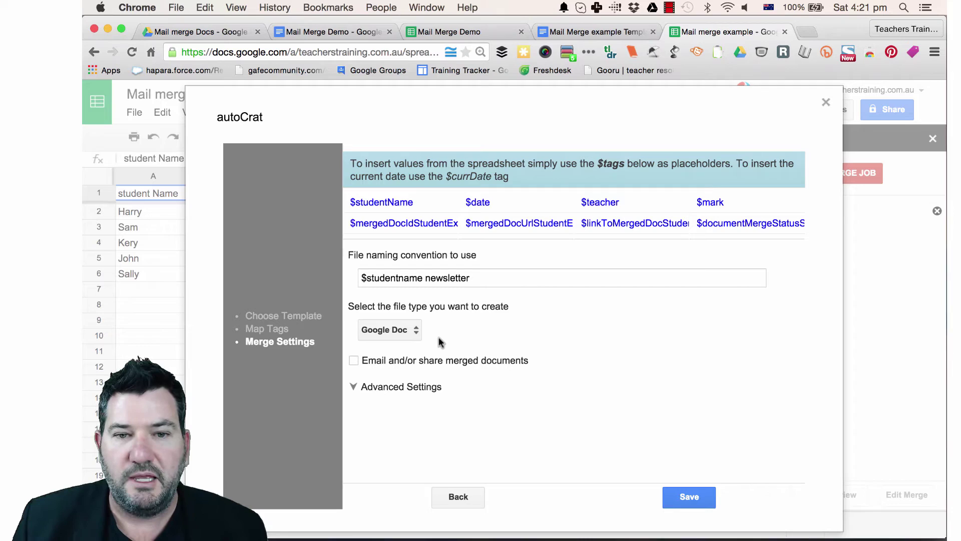
Keep Google Doc output named '$studentname newsletter' into the first aid - Merged Docs folder, and save
click(409, 331)
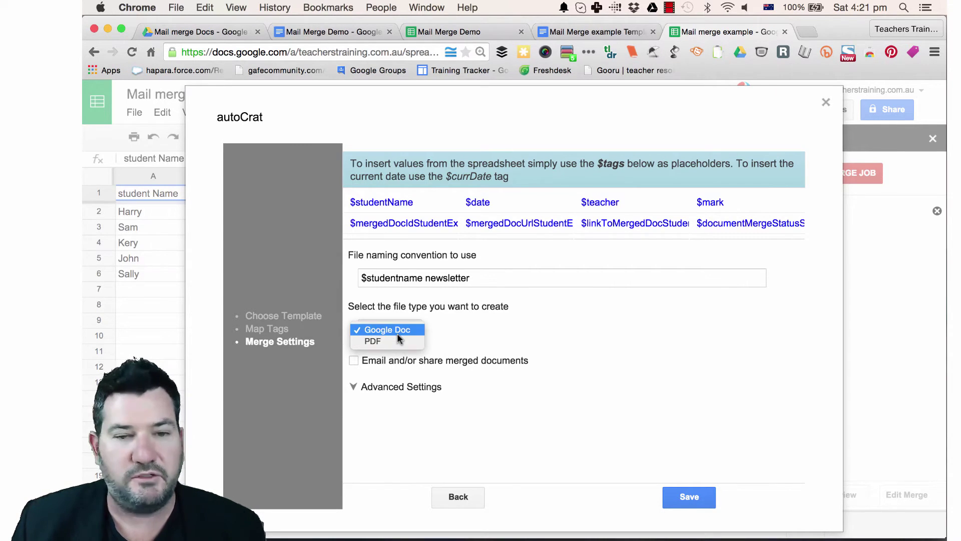
click(398, 334)
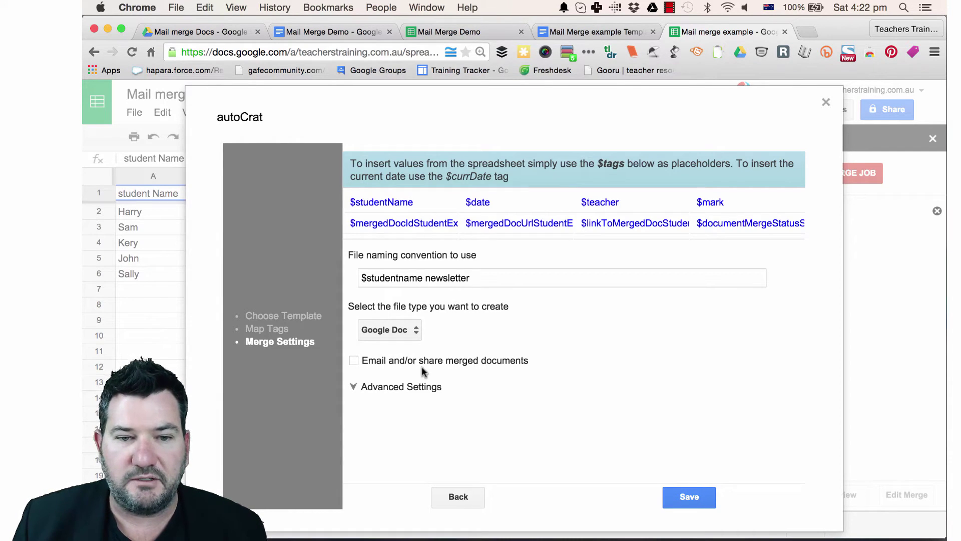
click(367, 389)
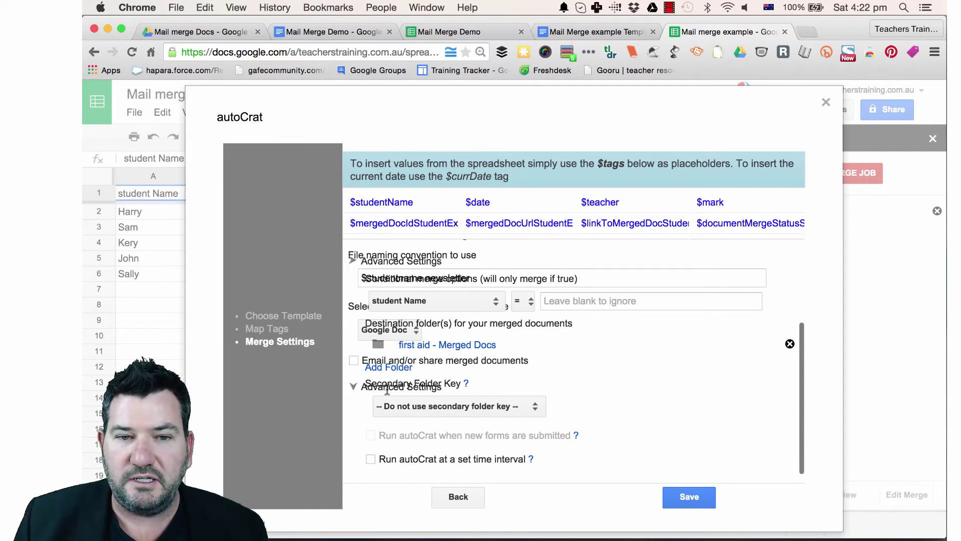
scroll(726, 399, down, 1)
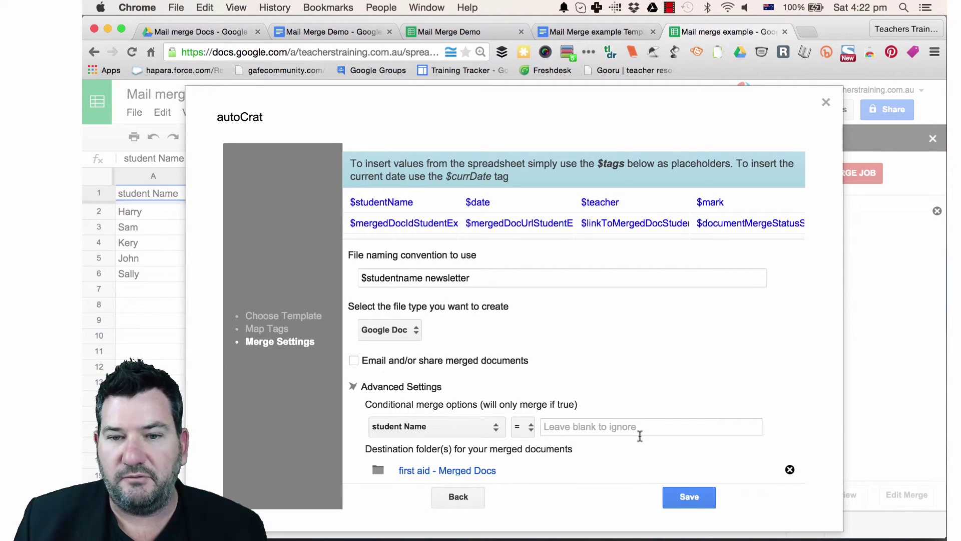
scroll(557, 449, down, 1)
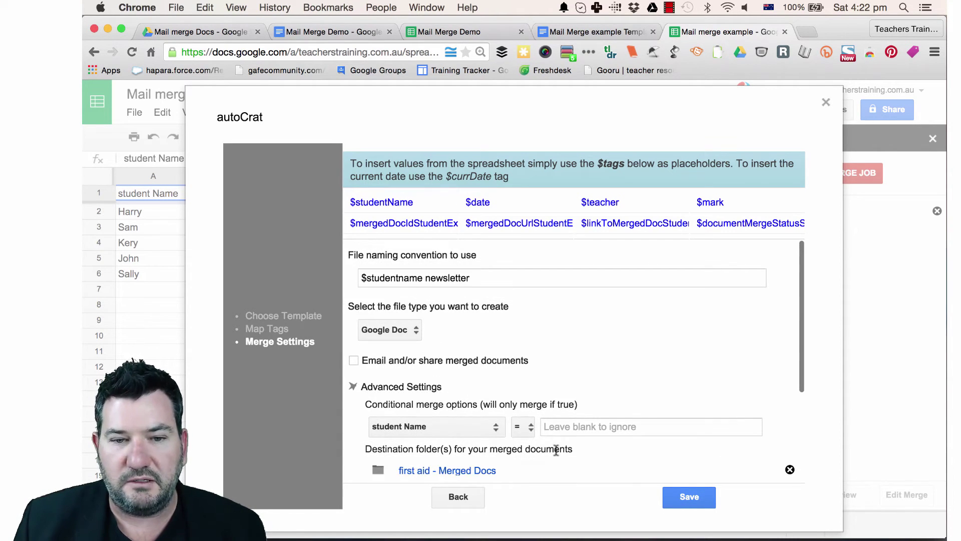
click(688, 498)
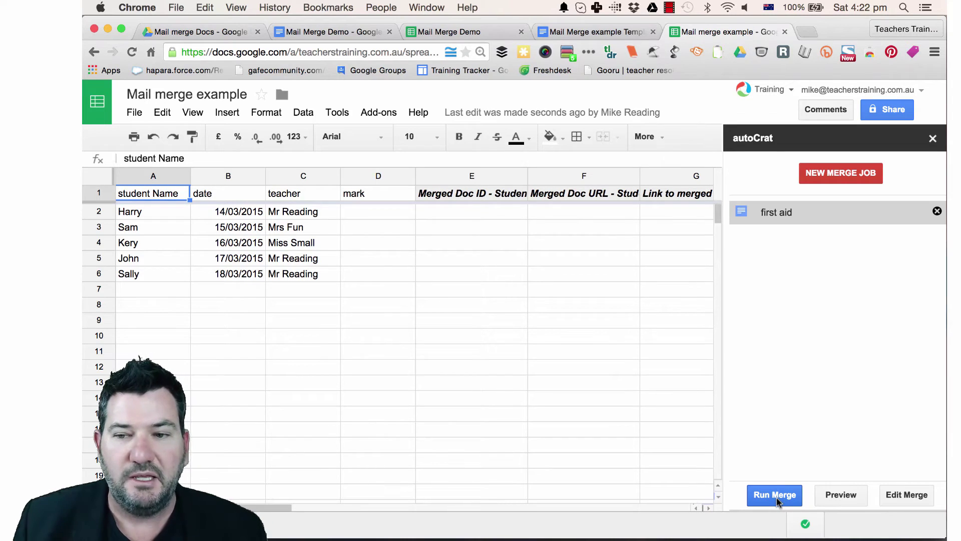
Preview Harry's merged first aid letter and the next student's, then close the preview
click(849, 496)
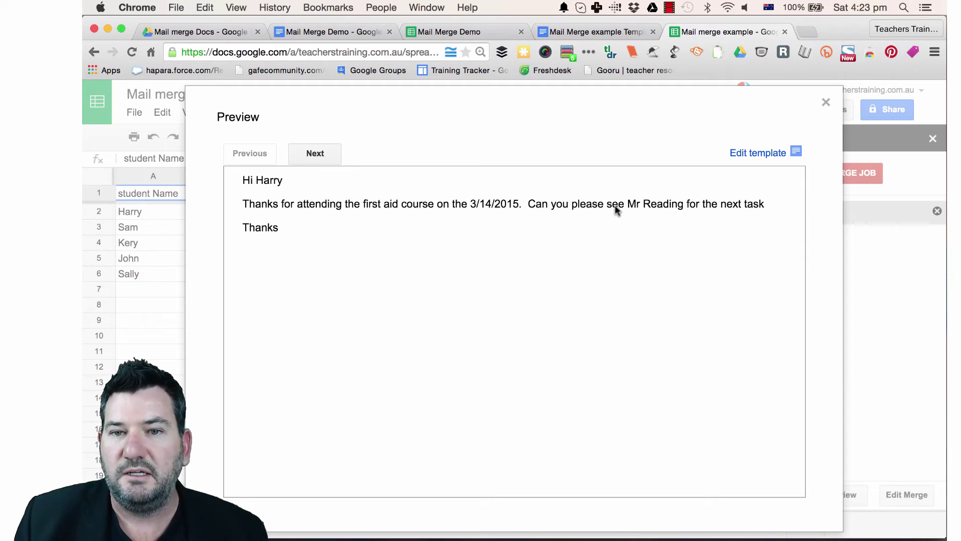
click(328, 154)
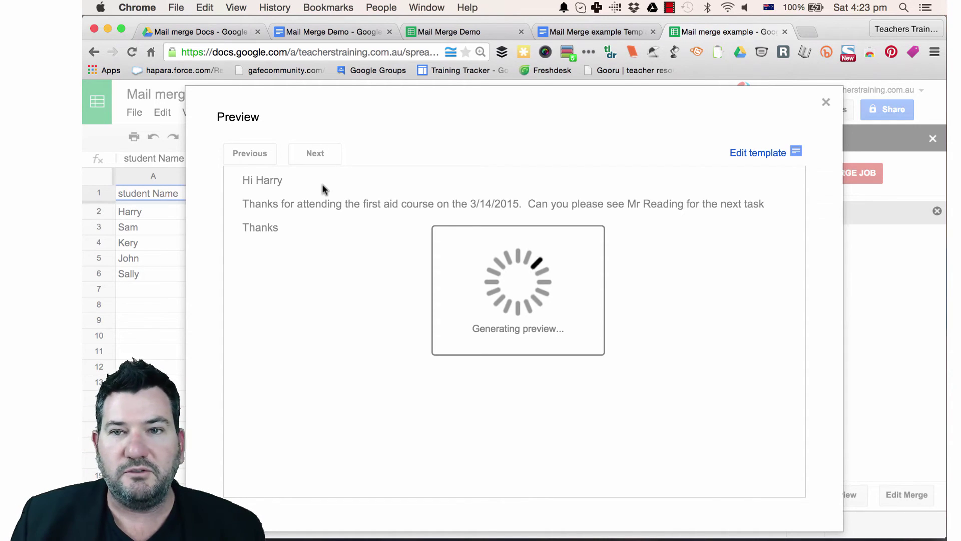
click(826, 103)
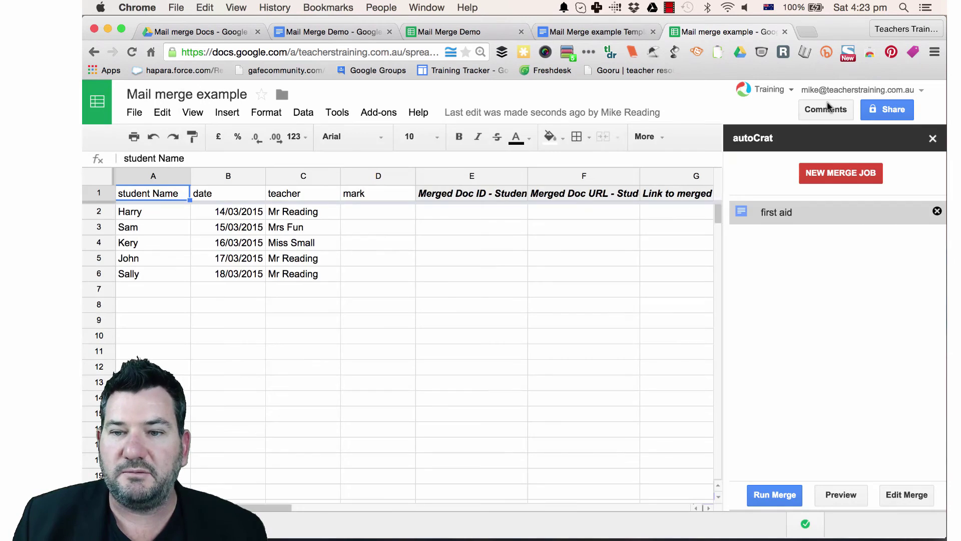
Run the first aid merge job from the autoCrat sidebar
click(774, 495)
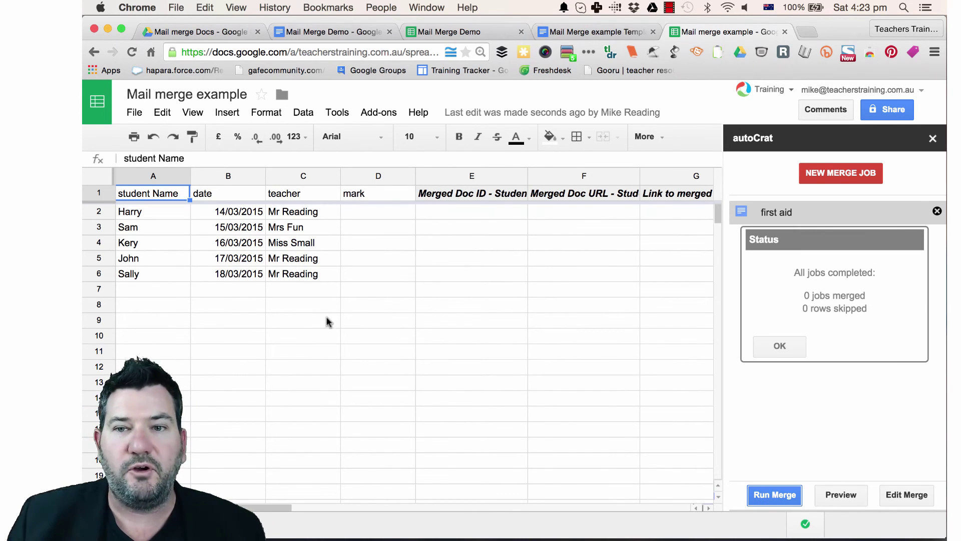
In Drive's Mail merge Docs folder, open the Merged Docs subfolder holding the merged student documents
click(192, 33)
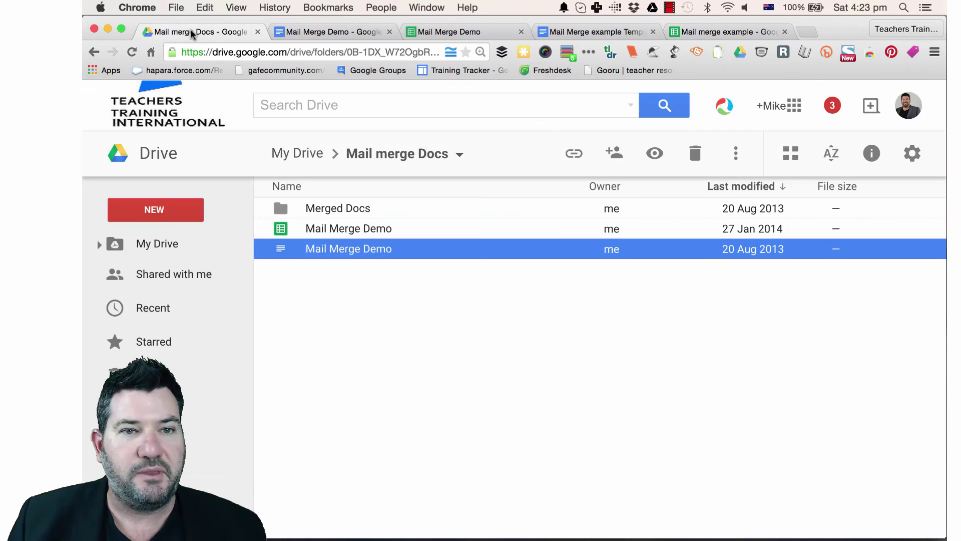
double_click(345, 210)
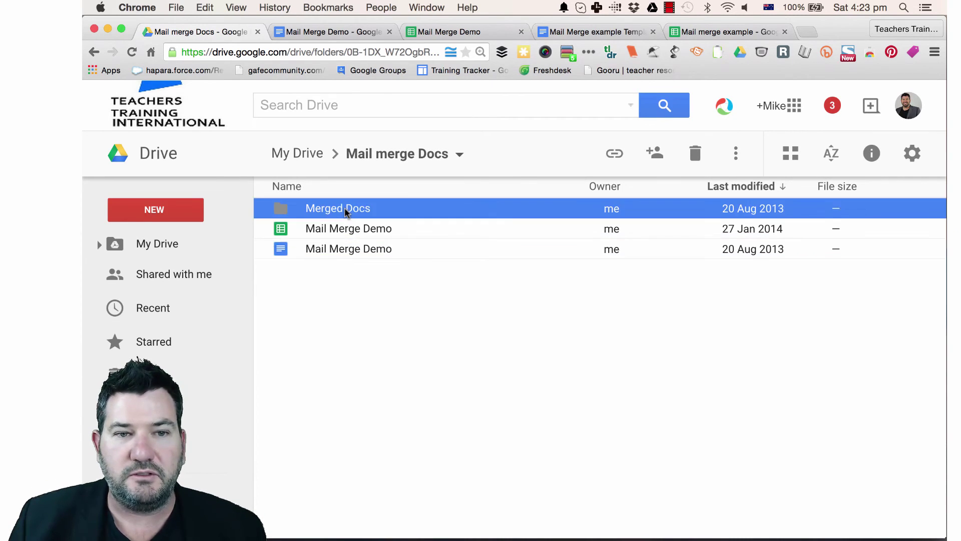